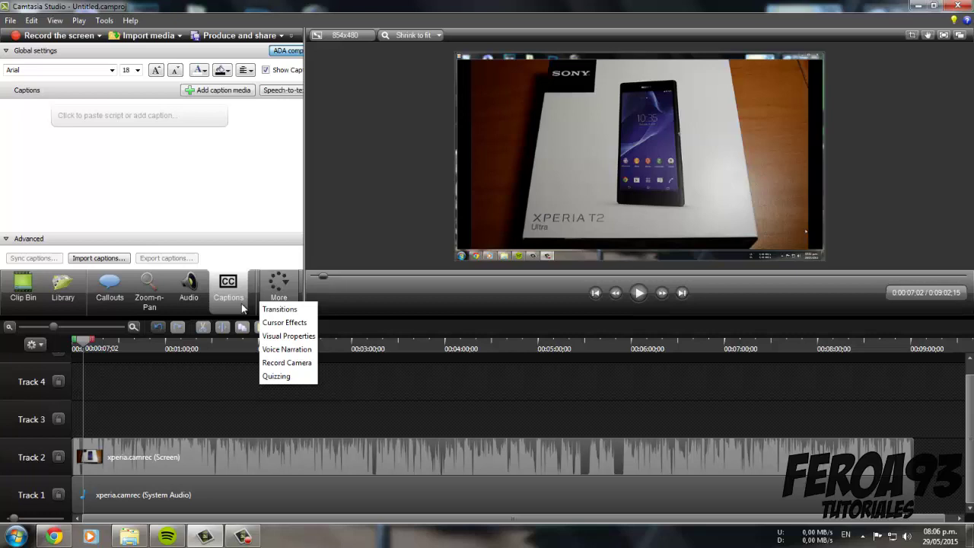
pyautogui.click(254, 202)
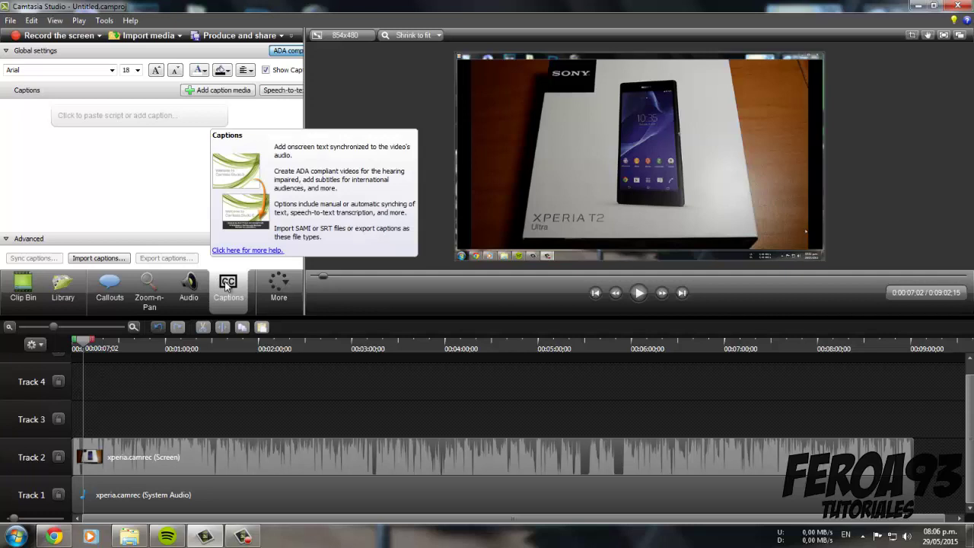
pyautogui.click(280, 289)
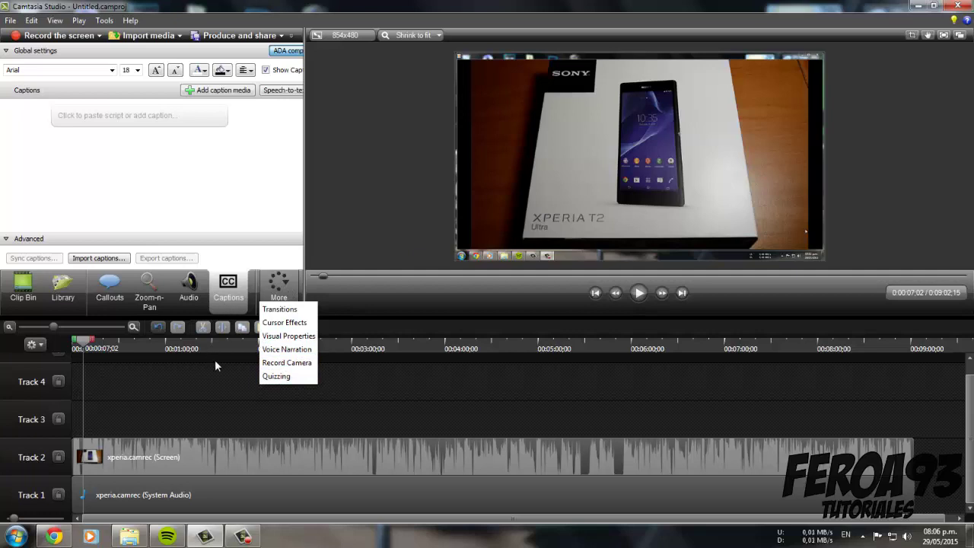
pyautogui.click(185, 367)
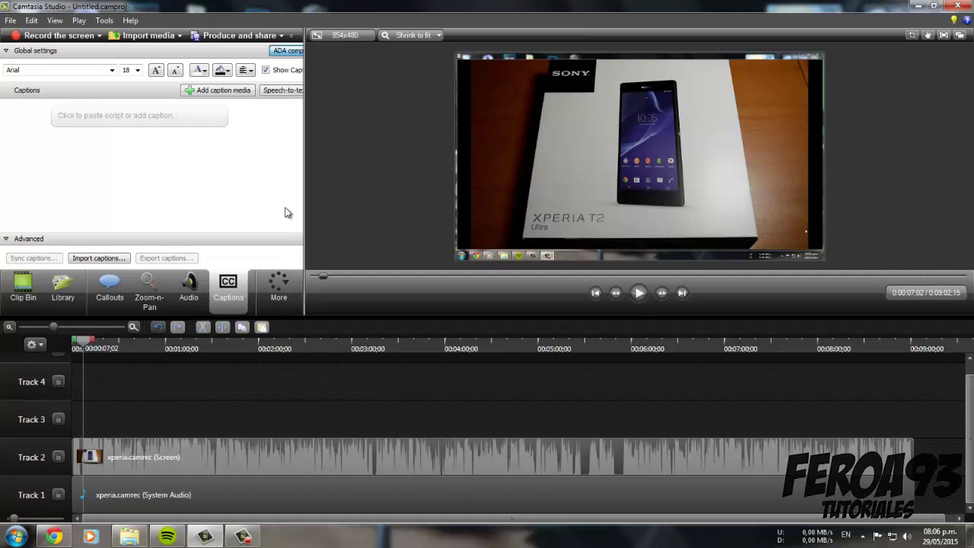
pyautogui.click(112, 70)
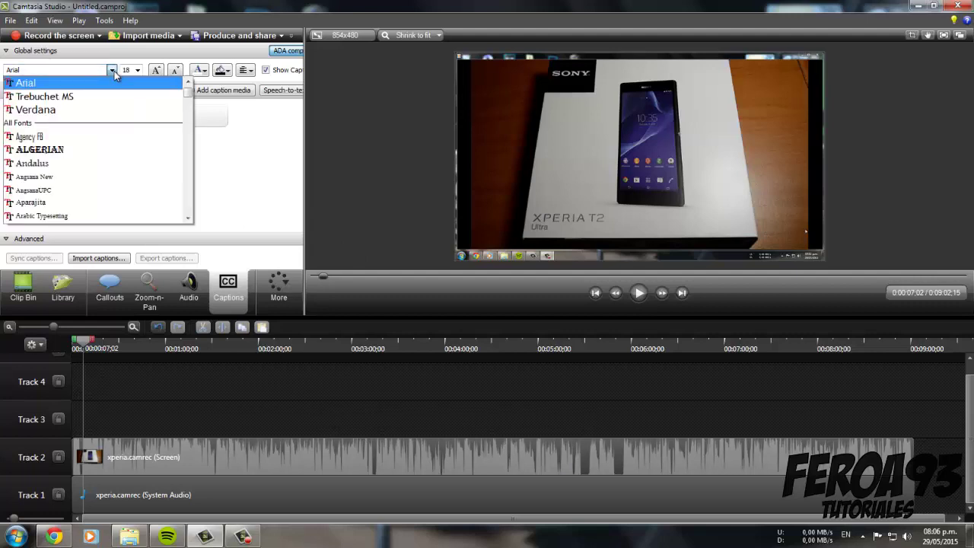
pyautogui.click(113, 70)
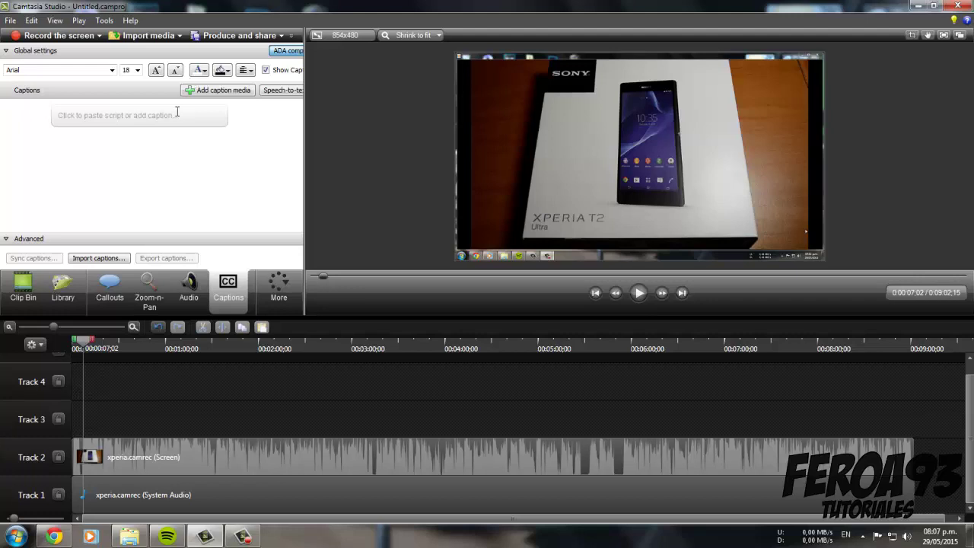
# Add an empty caption on Track 4 and move it to start at 0:00:01;06.
pyautogui.click(228, 91)
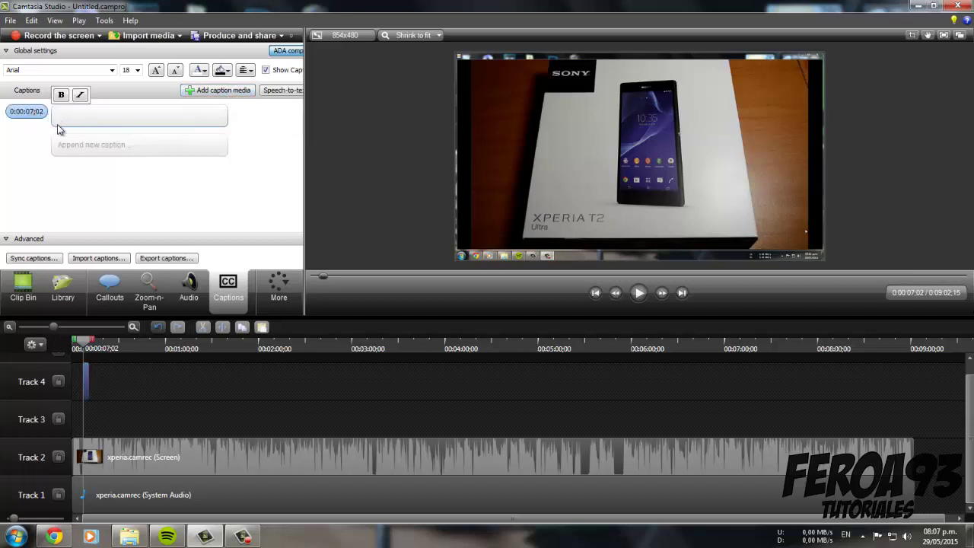
pyautogui.click(92, 328)
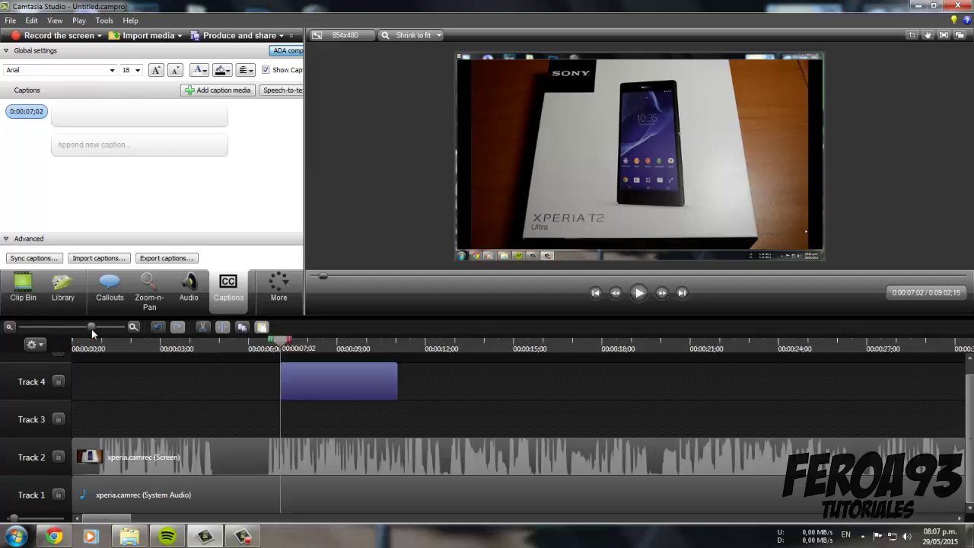
pyautogui.moveTo(297, 392); pyautogui.dragTo(61, 384)
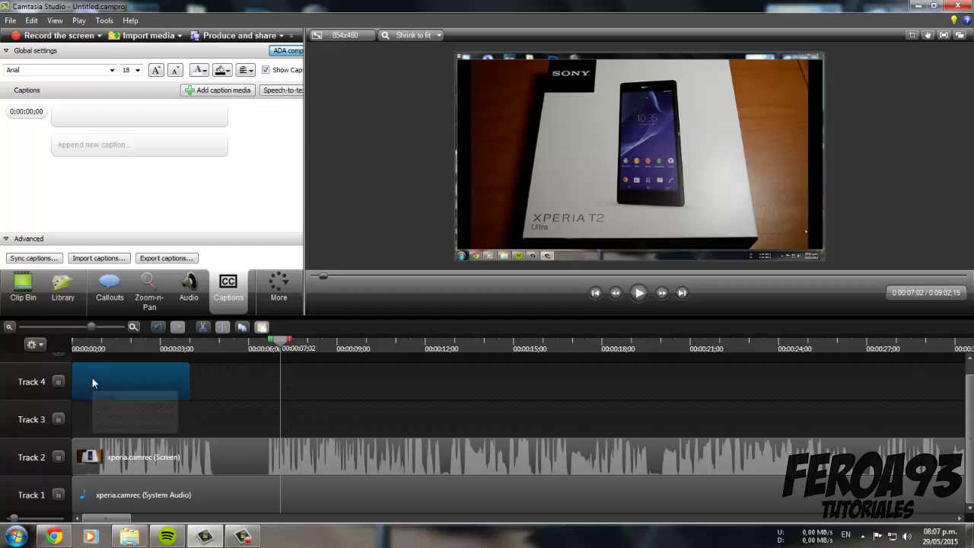
pyautogui.moveTo(92, 377); pyautogui.dragTo(127, 394)
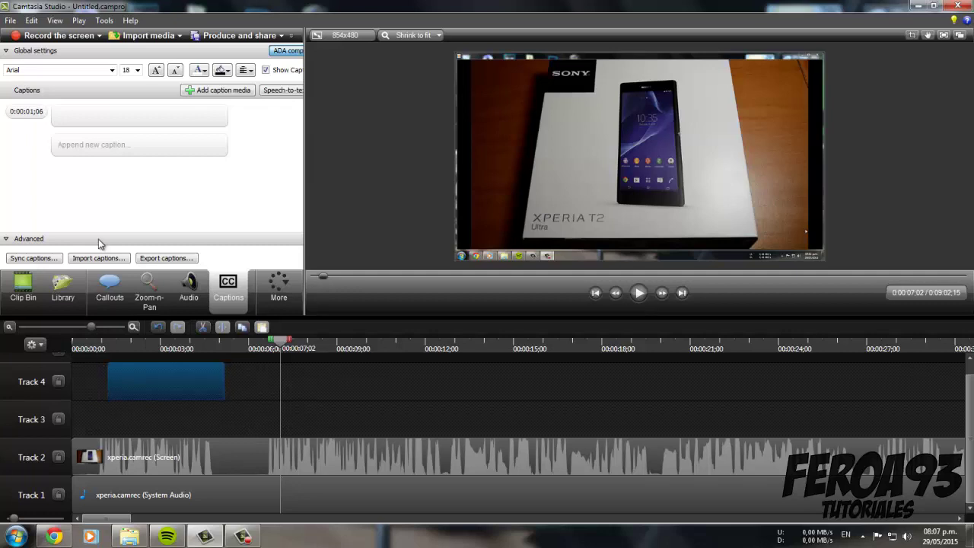
# Enter "hola" as the caption's text and shorten the caption to end at about 0:00:01;19.
pyautogui.click(124, 117)
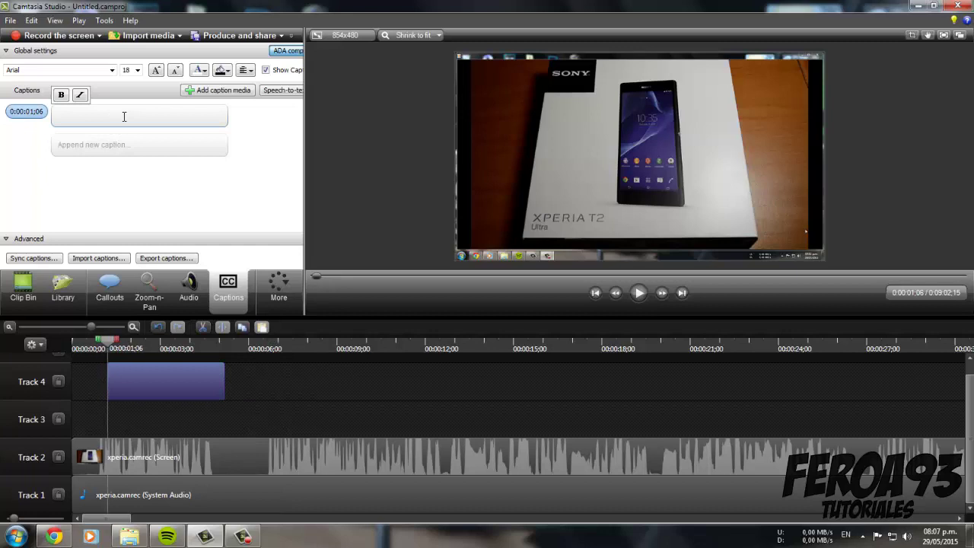
pyautogui.write('hola')
pyautogui.click(194, 208)
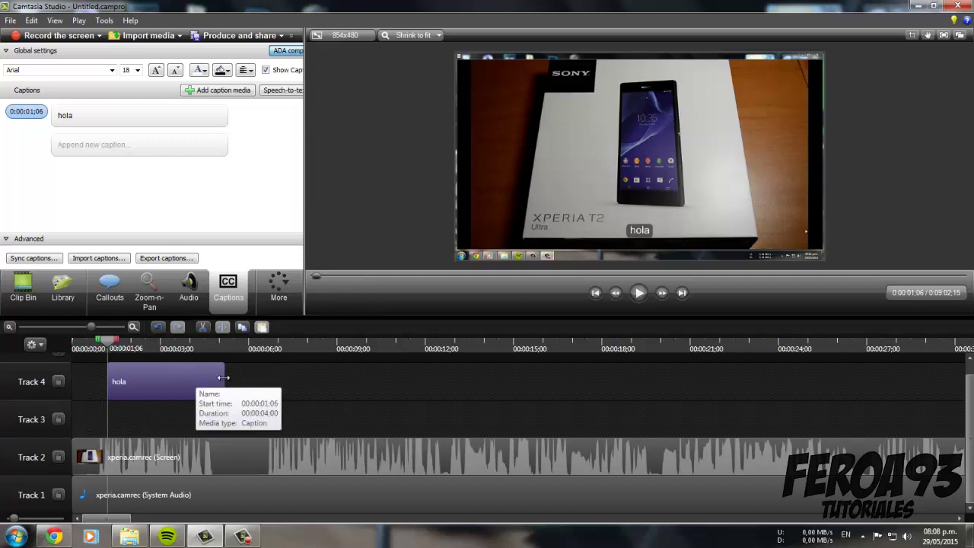
pyautogui.moveTo(225, 374); pyautogui.dragTo(121, 406)
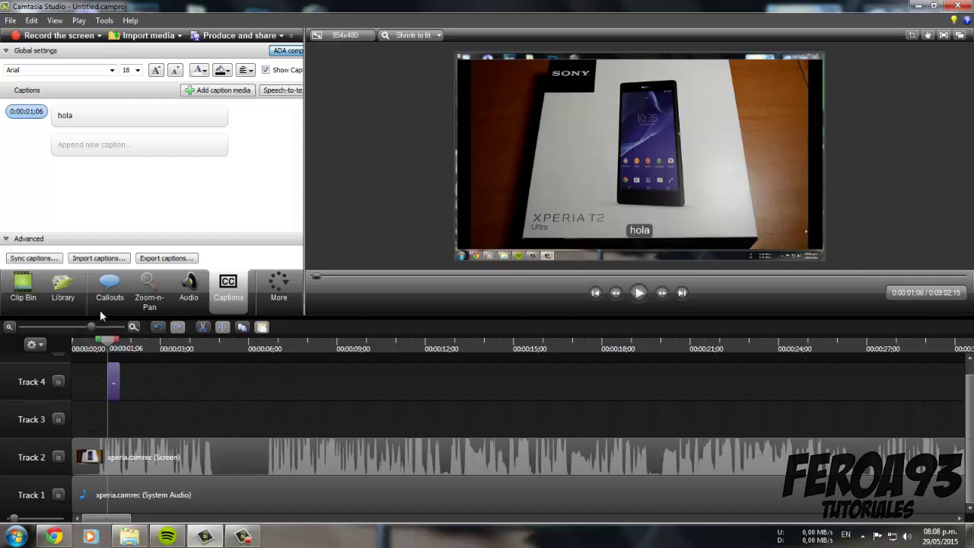
# Add a second caption at 0:00:01;19 with the text "como estas?" and shorten it to about the first caption's length.
pyautogui.click(113, 344)
pyautogui.moveTo(113, 345); pyautogui.dragTo(120, 345)
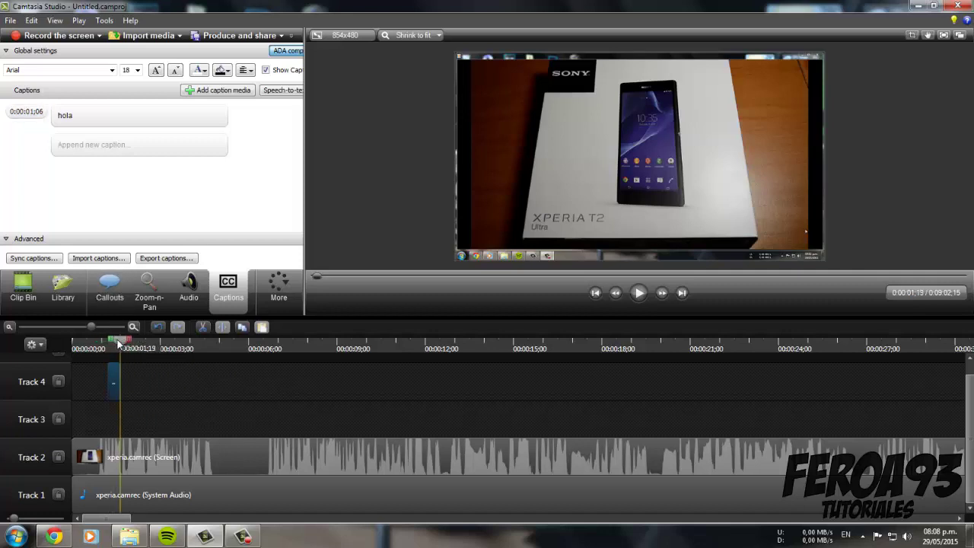
pyautogui.click(209, 90)
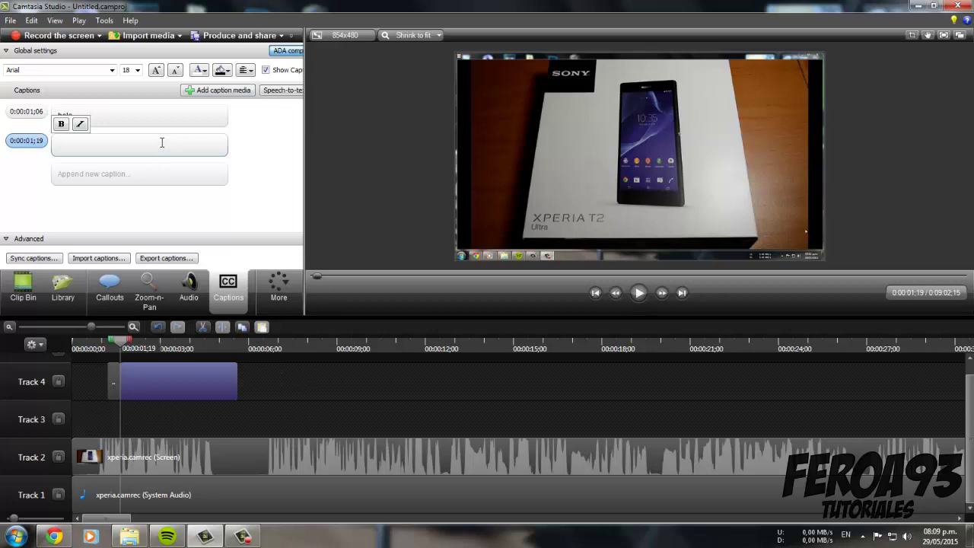
pyautogui.write('como estas.')
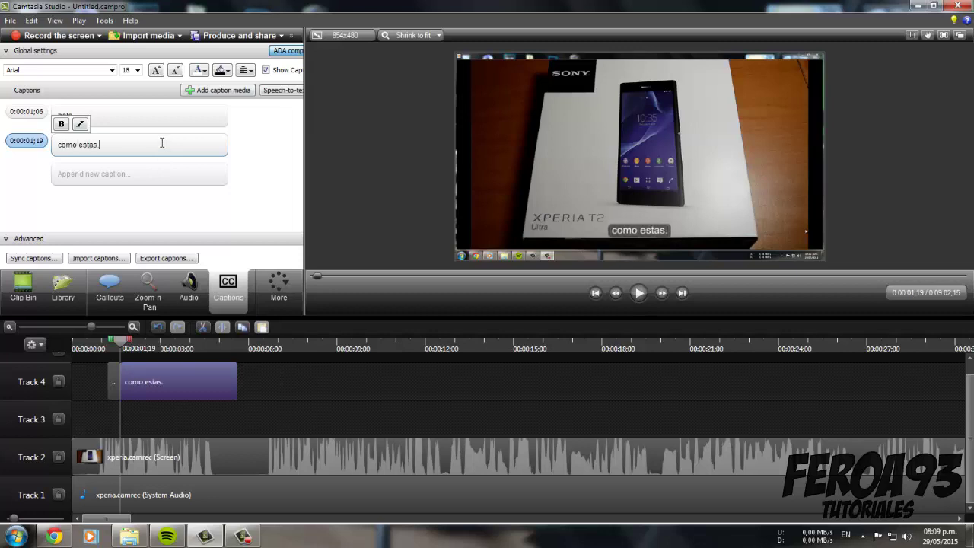
pyautogui.press('BackSpace')
pyautogui.write('?')
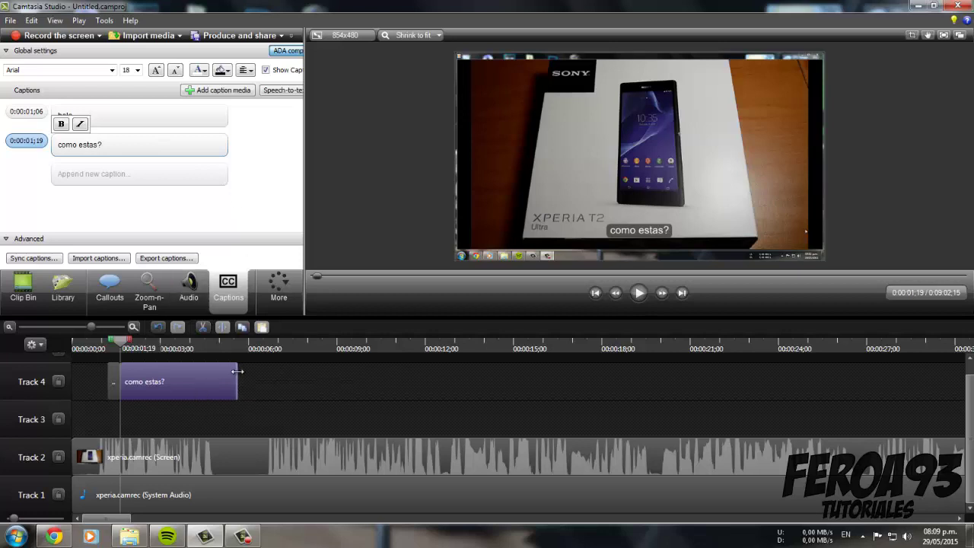
pyautogui.moveTo(236, 378); pyautogui.dragTo(131, 380)
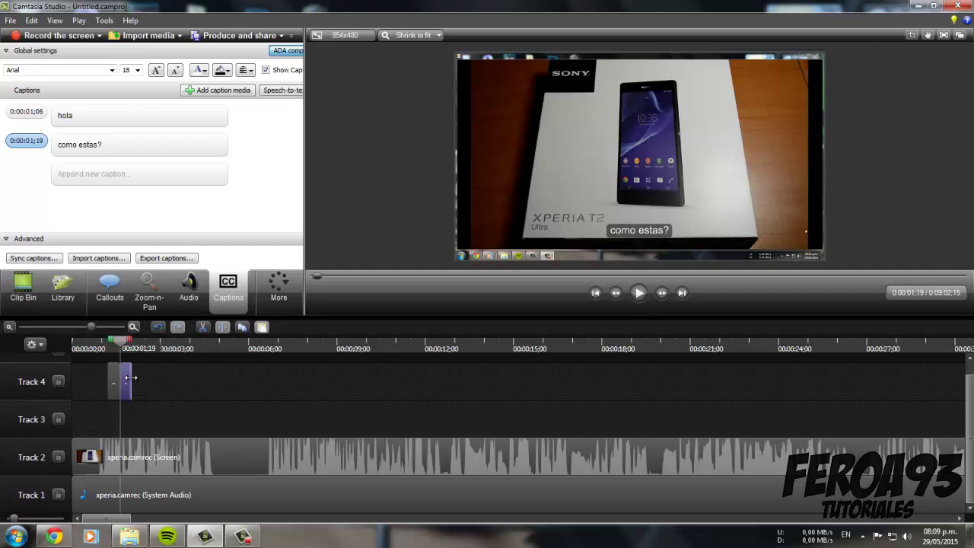
# Play the video from the beginning to check the timing of both captions.
pyautogui.moveTo(127, 382)
pyautogui.click(118, 346)
pyautogui.moveTo(118, 348); pyautogui.dragTo(108, 348)
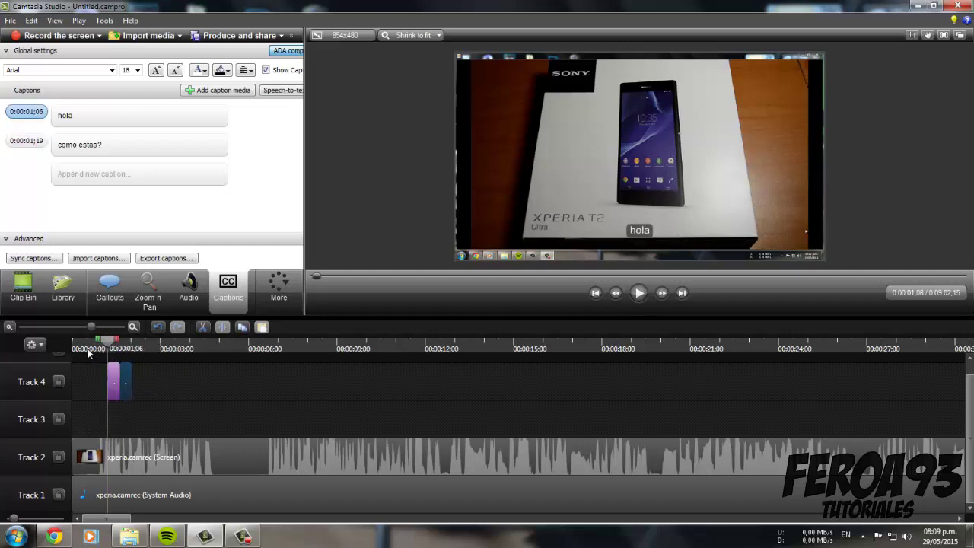
pyautogui.moveTo(106, 344); pyautogui.dragTo(72, 348)
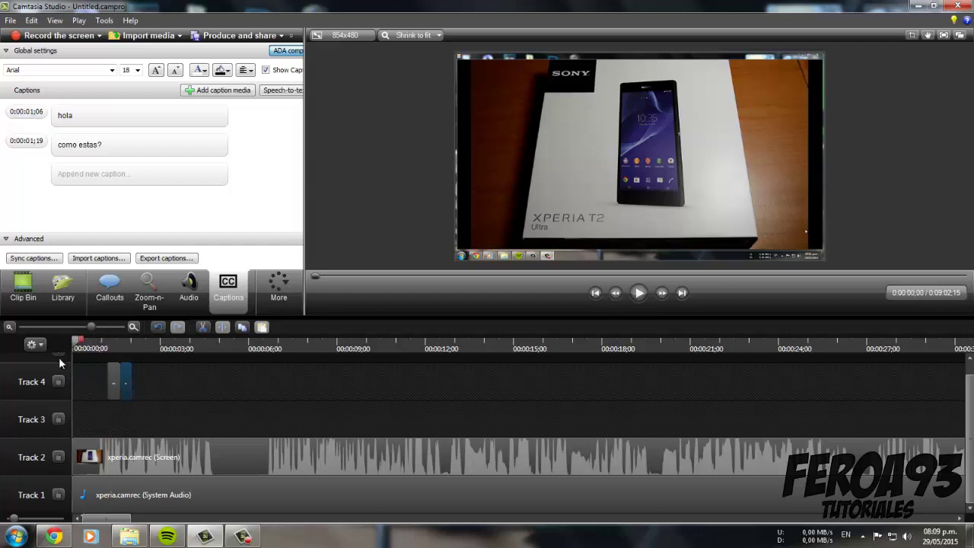
pyautogui.click(638, 291)
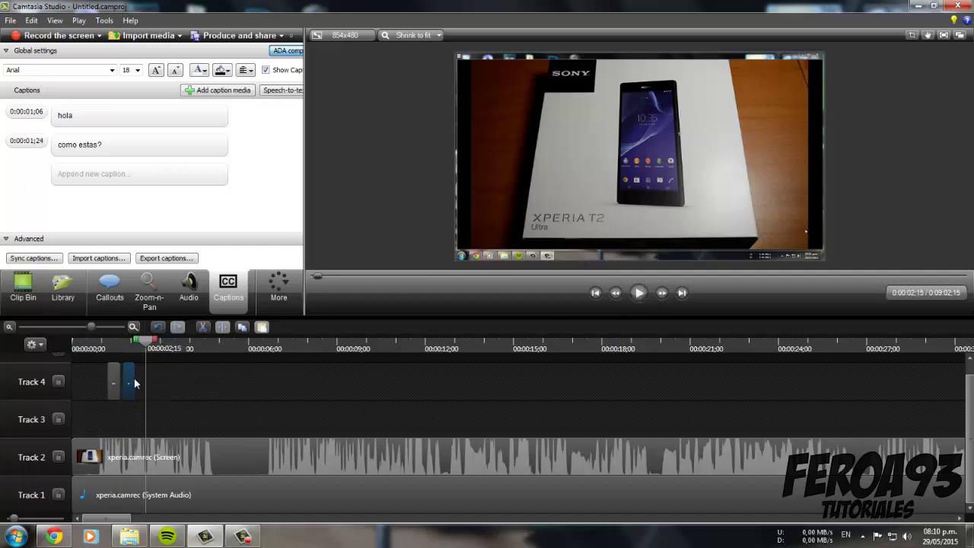
# Move the "como estas?" caption to start at 0:00:02;03 and play back from the "hola" caption to check the timing.
pyautogui.moveTo(126, 378); pyautogui.dragTo(140, 378)
pyautogui.moveTo(145, 341); pyautogui.dragTo(83, 354)
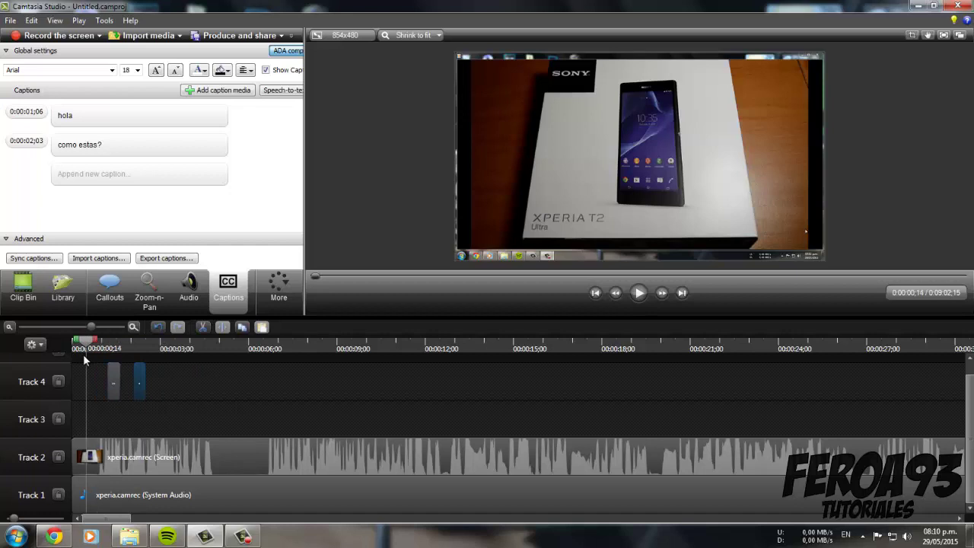
pyautogui.click(109, 349)
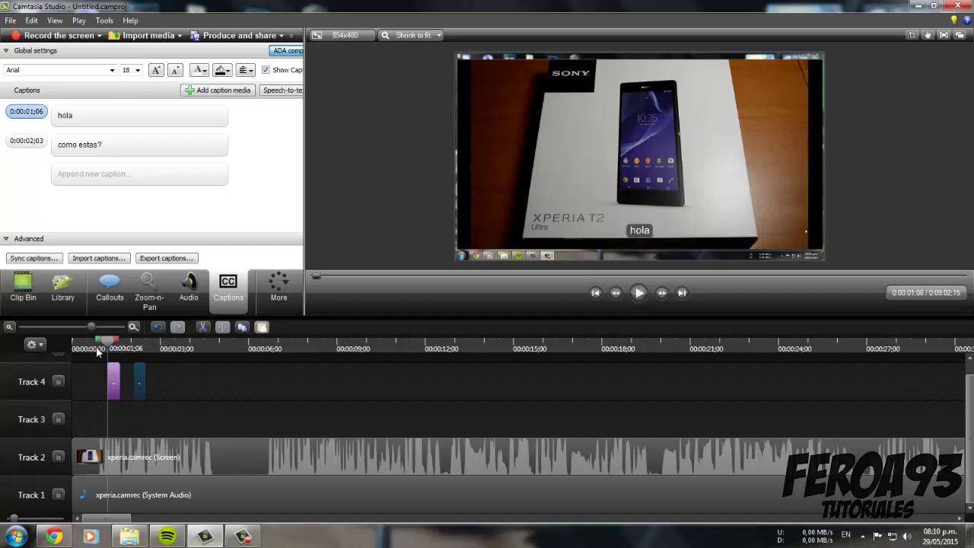
pyautogui.press('space')
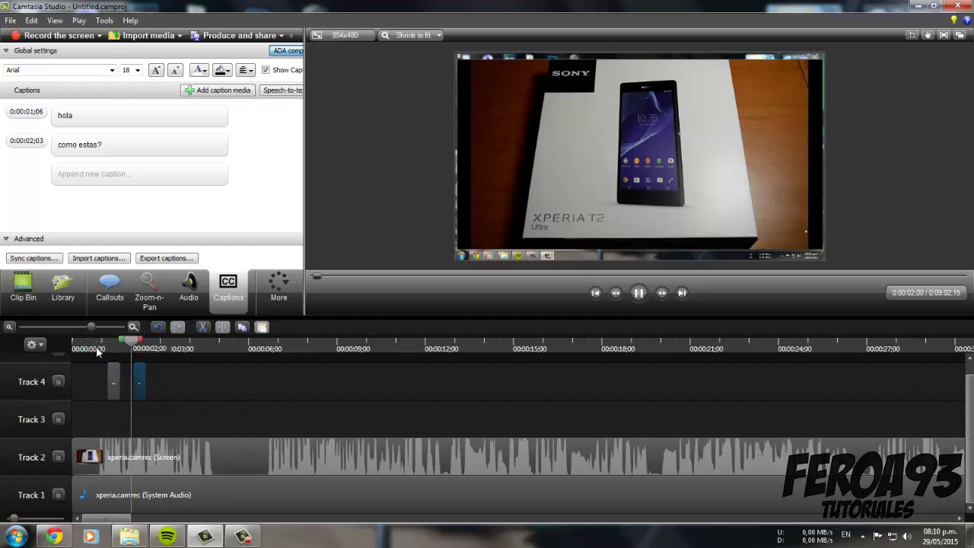
pyautogui.press('space')
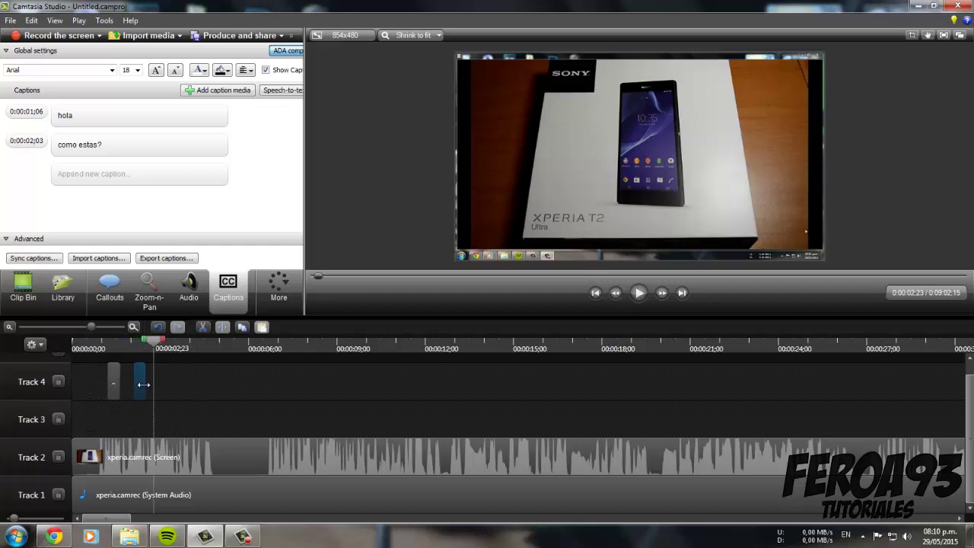
# Extend the "como estas?" caption to end at about 5 seconds on the timeline and play through it.
pyautogui.moveTo(144, 386); pyautogui.dragTo(226, 386)
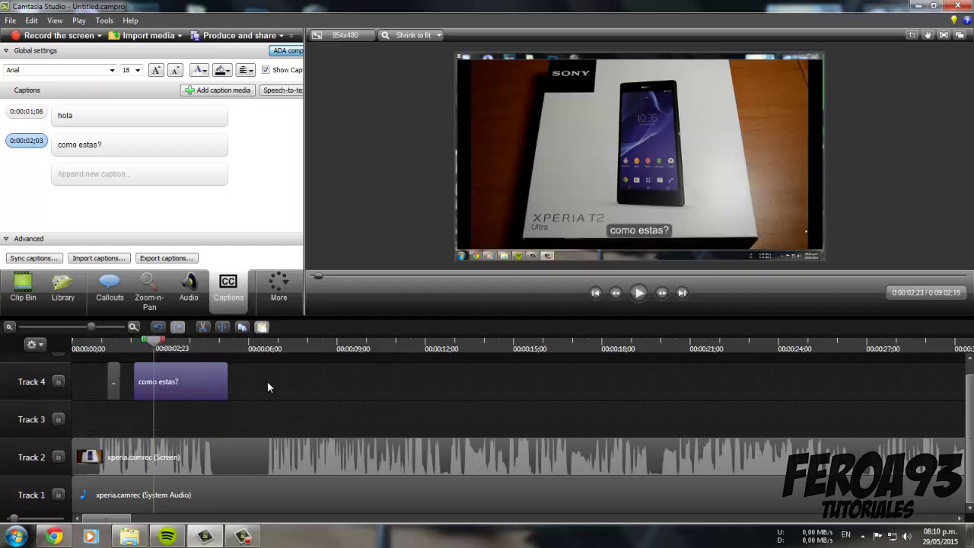
pyautogui.press('space')
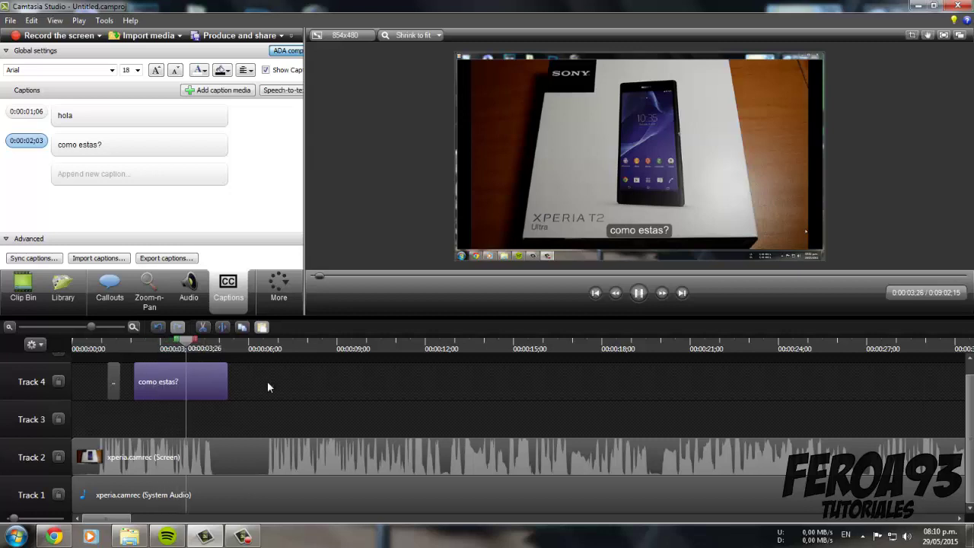
pyautogui.press('space')
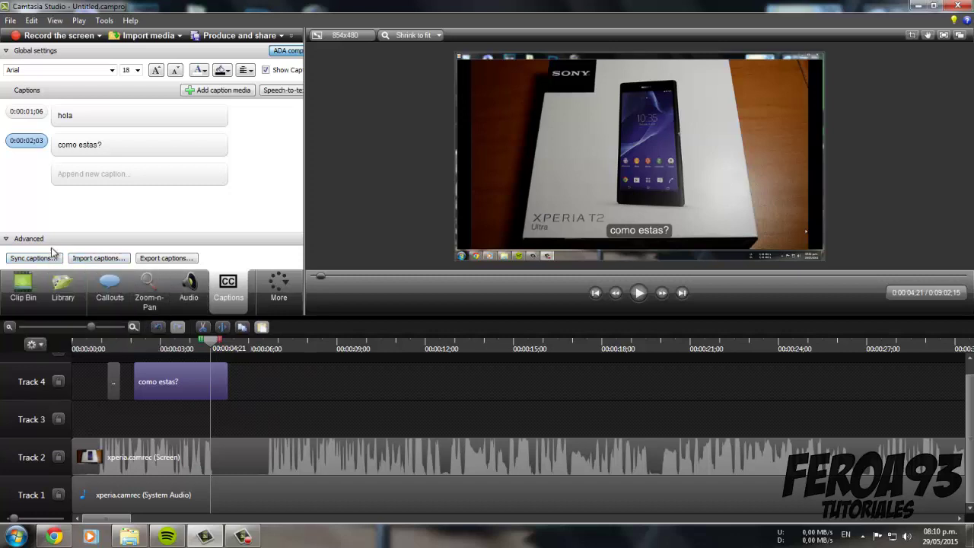
# View the caption file import dialog without importing anything, and switch the Show Captions option off and on again.
pyautogui.click(106, 262)
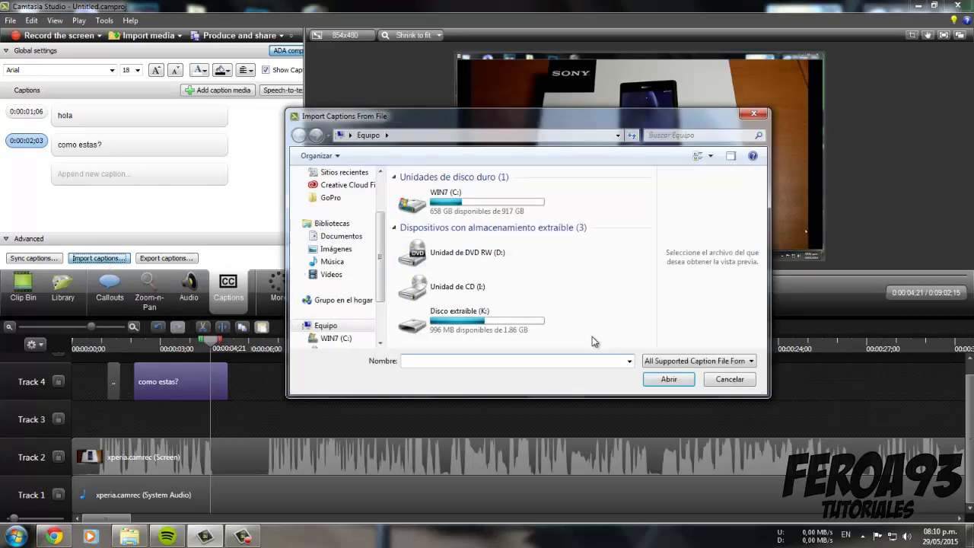
pyautogui.click(734, 381)
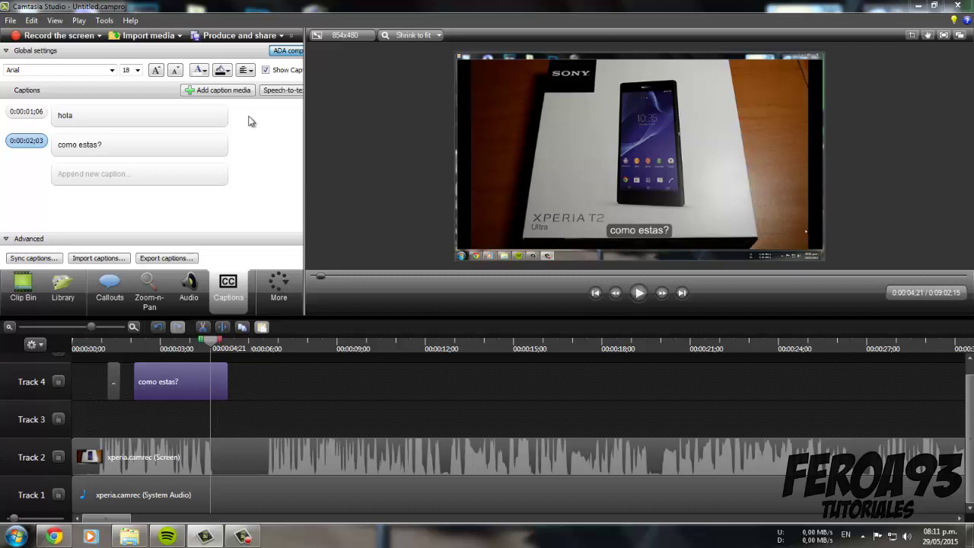
pyautogui.click(266, 70)
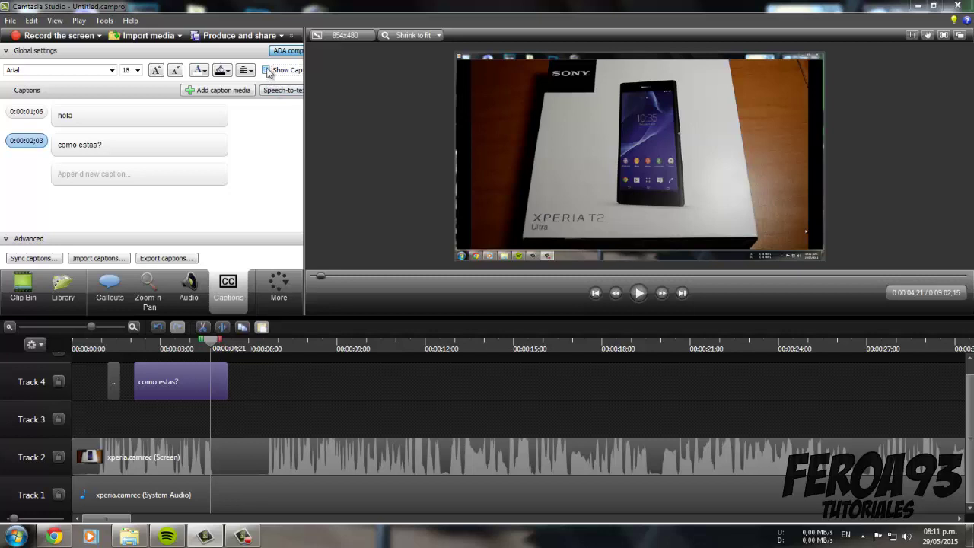
pyautogui.click(266, 70)
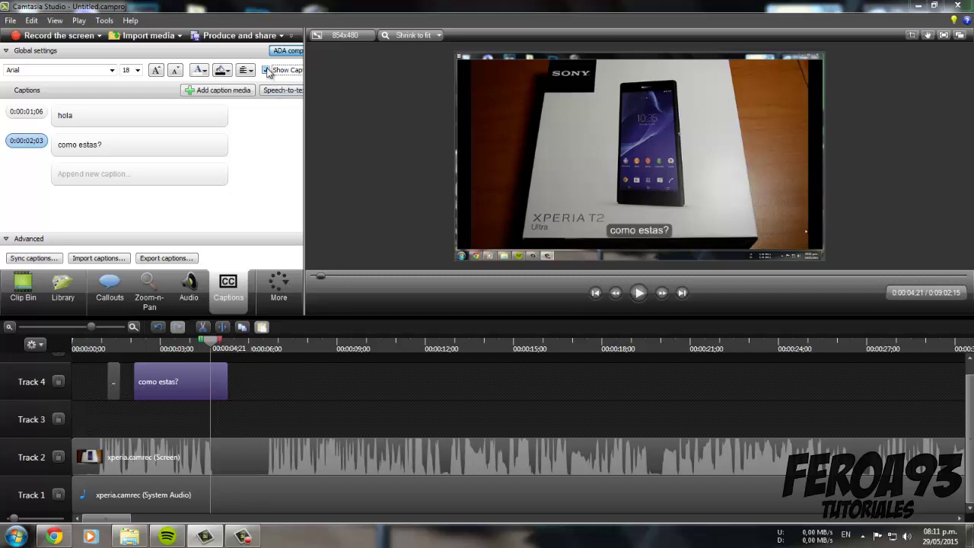